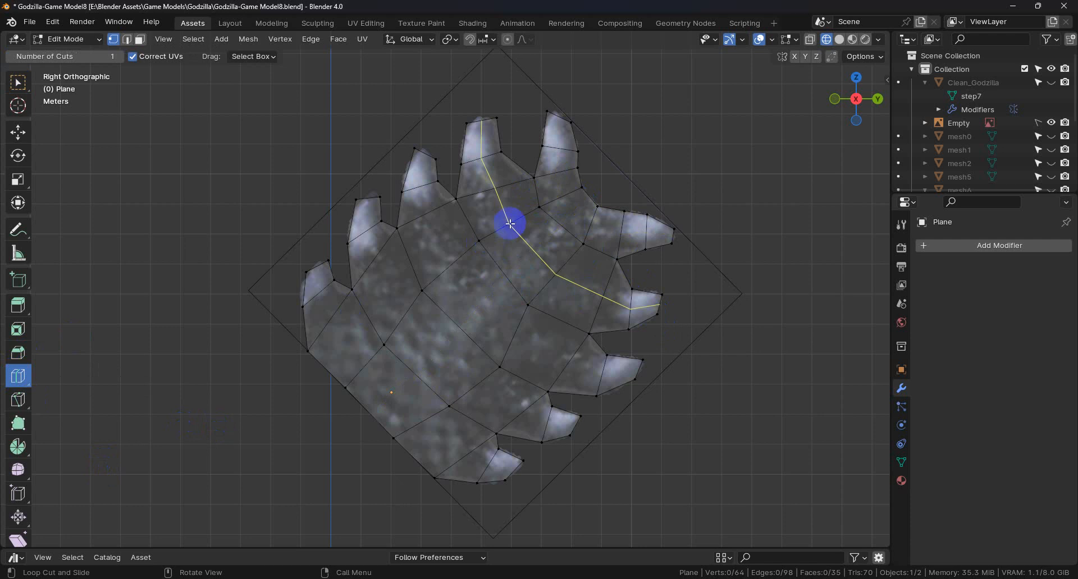
# Step: Add loop cuts through the middle of each spike row and one lengthwise down the centre of the fin mesh
pyautogui.click(561, 198)
pyautogui.moveTo(494, 231); pyautogui.dragTo(462, 261)
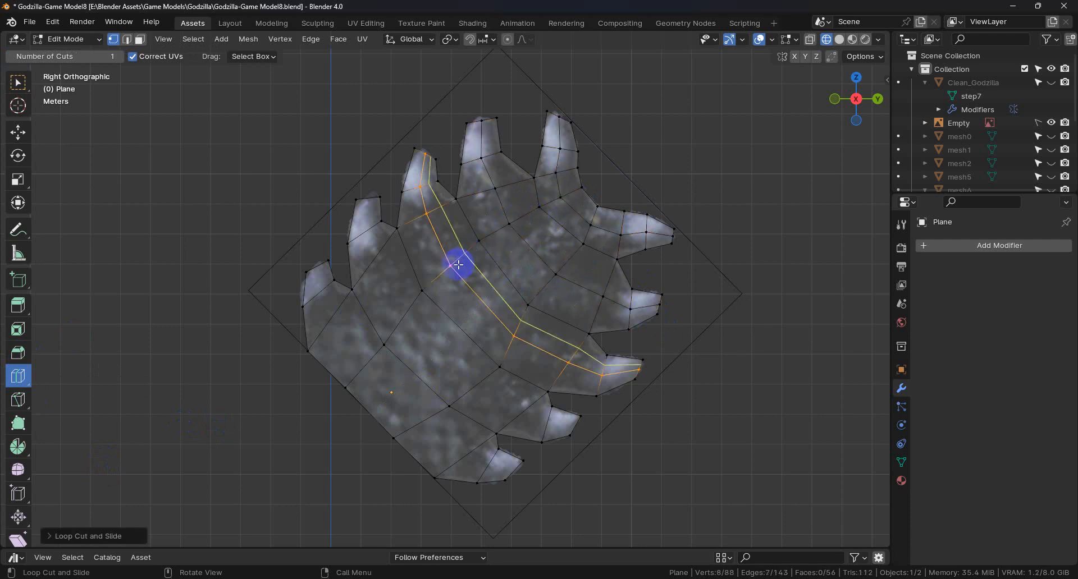
pyautogui.click(410, 312)
pyautogui.click(373, 364)
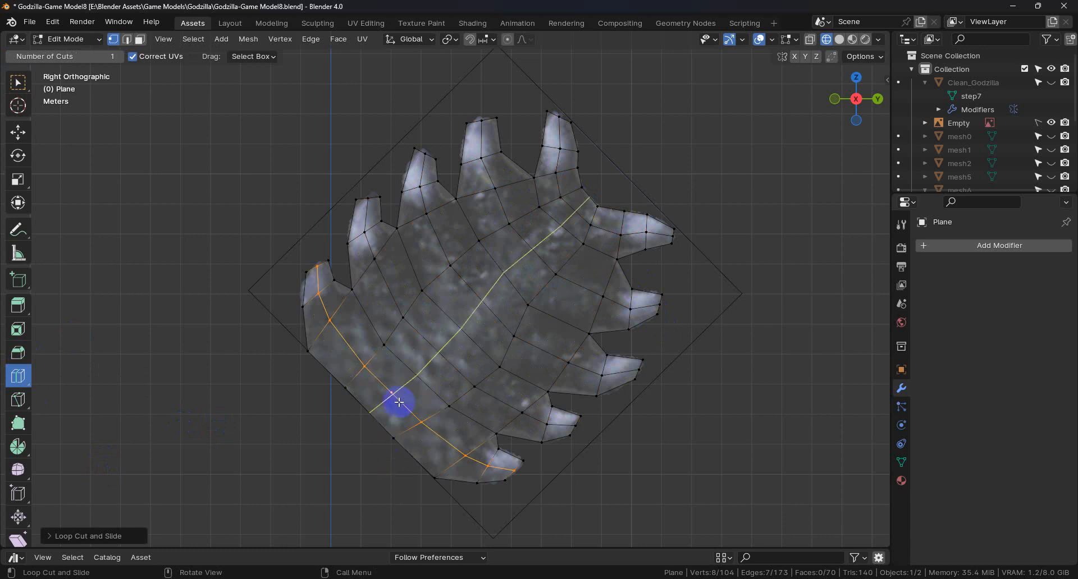
pyautogui.click(399, 402)
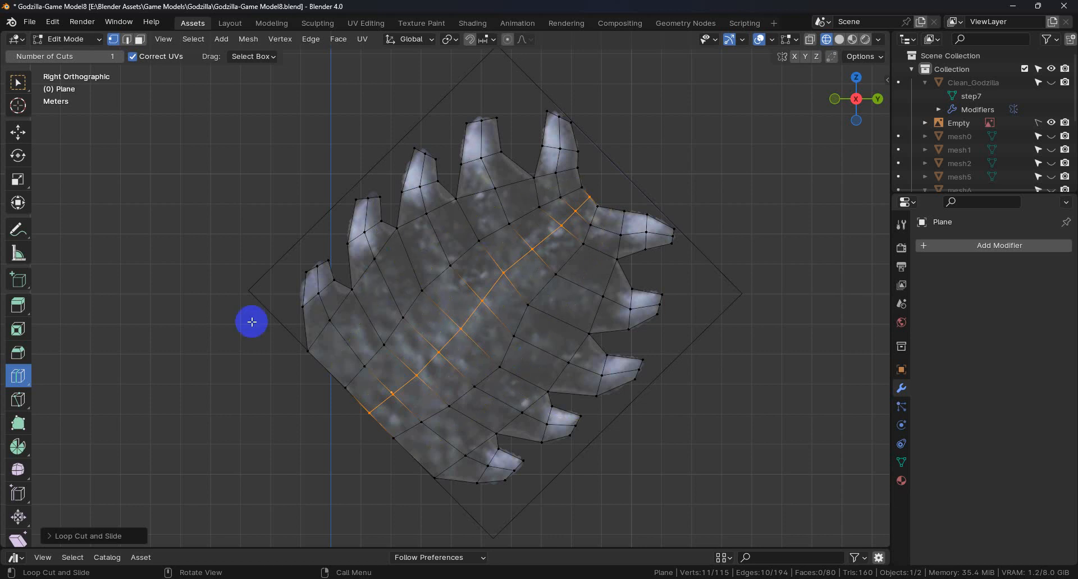
# Step: Move the fin's lengthwise centre line of vertices outward along the X axis, leaving out its two end vertices
pyautogui.click(19, 83)
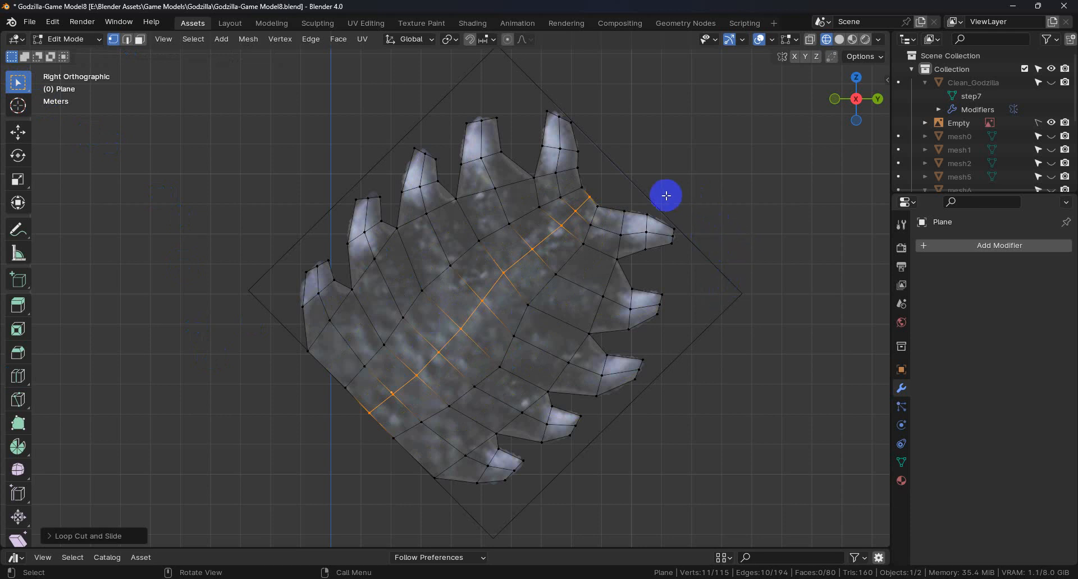
pyautogui.keyDown('ctrl'); pyautogui.click(589, 197); pyautogui.keyUp('ctrl')
pyautogui.click(671, 164)
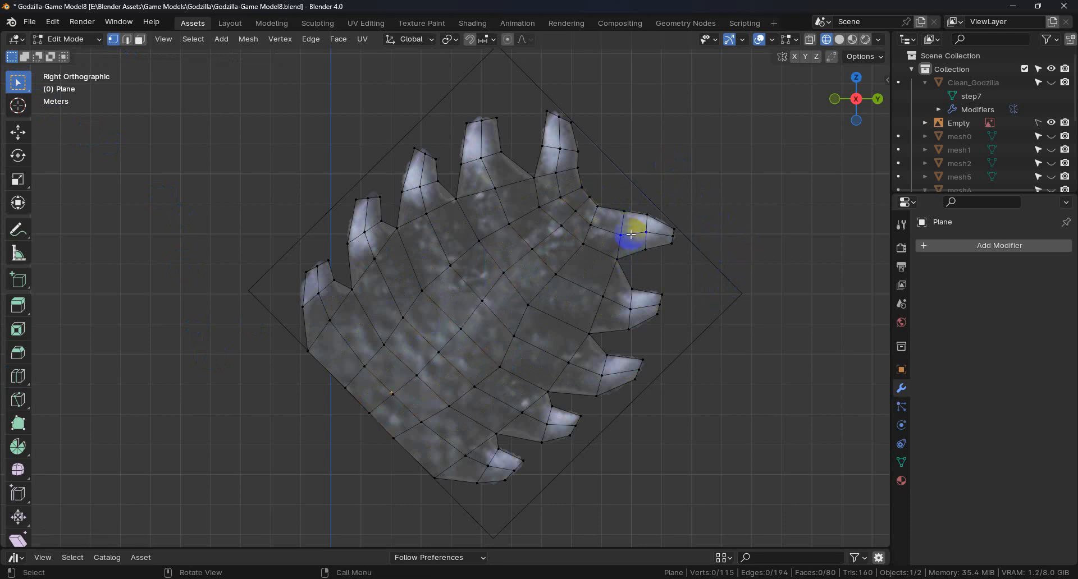
pyautogui.click(576, 210)
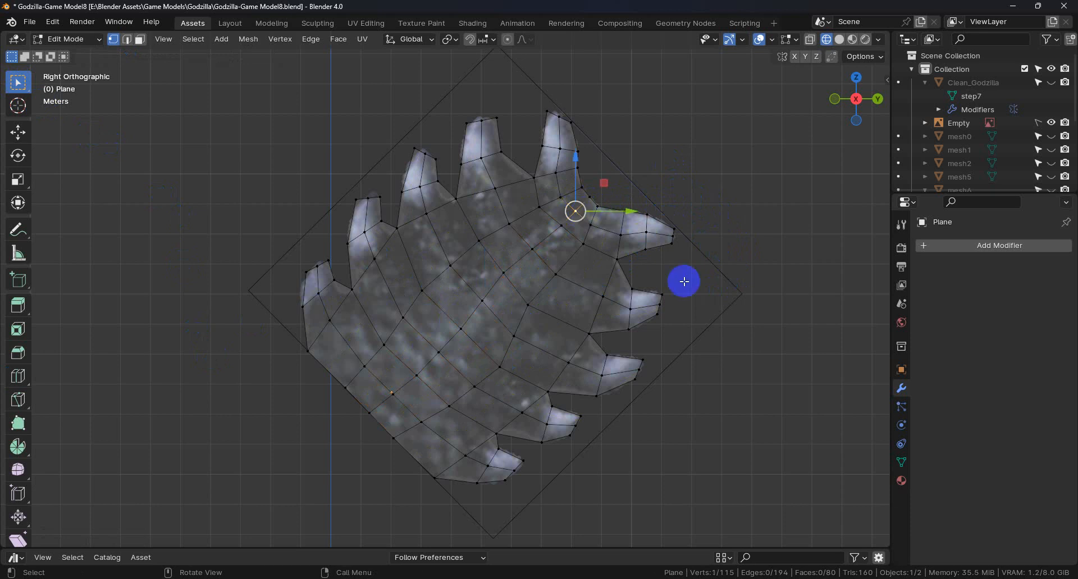
pyautogui.keyDown('ctrl'); pyautogui.click(394, 394); pyautogui.keyUp('ctrl')
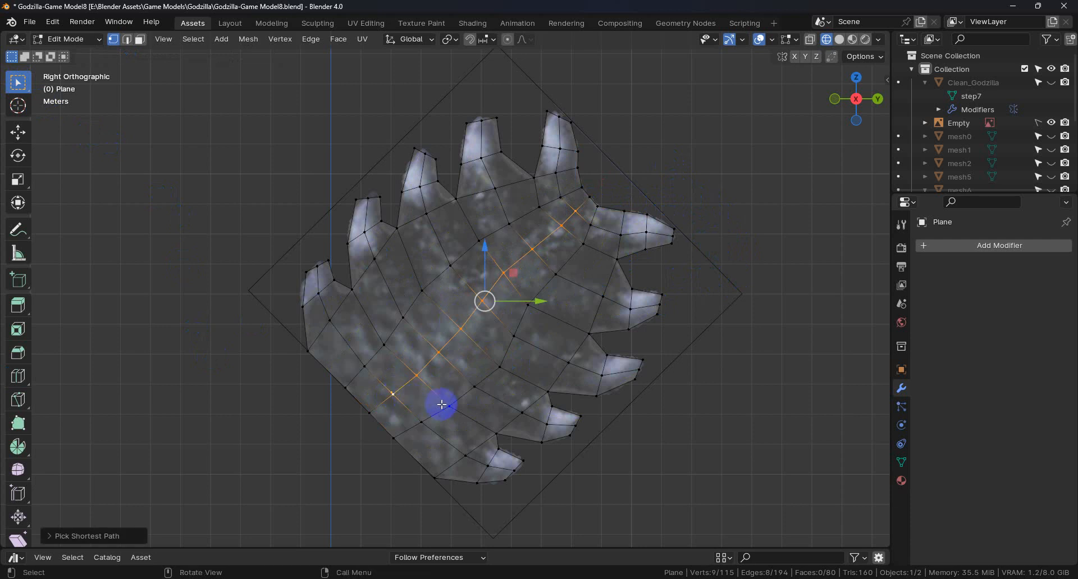
pyautogui.moveTo(470, 391); pyautogui.dragTo(589, 409, button='middle')
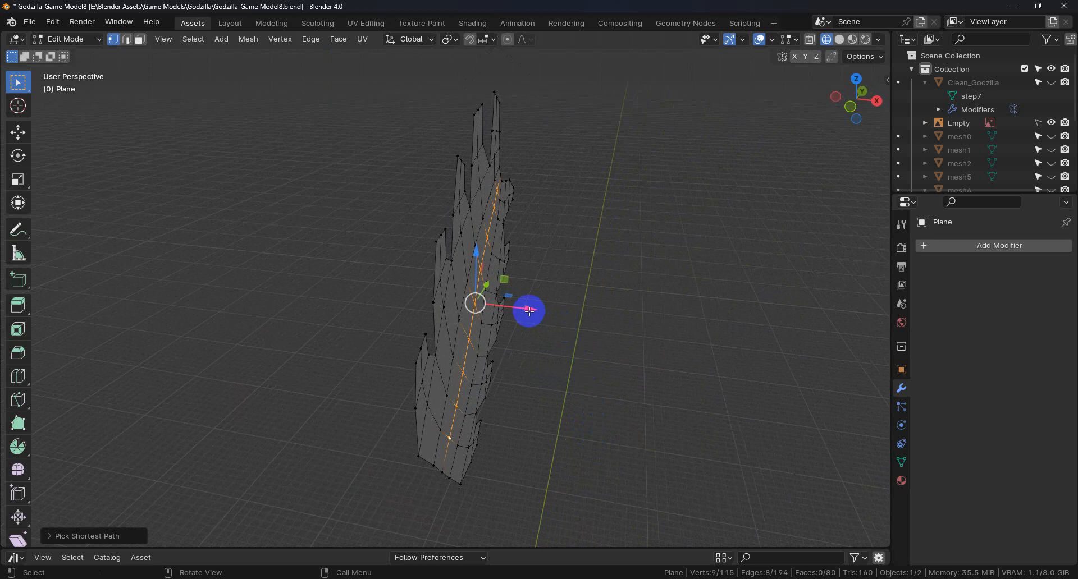
pyautogui.moveTo(529, 309); pyautogui.dragTo(541, 312)
# Step: Select the midline vertices of every spike, excluding the tips and the central line, and move them outward along the X axis
pyautogui.moveTo(577, 416); pyautogui.dragTo(500, 423, button='middle')
pyautogui.moveTo(685, 385)
pyautogui.mouseDown(button='middle')
pyautogui.moveTo(690, 363)
pyautogui.moveTo(695, 373)
pyautogui.mouseUp(button='middle')
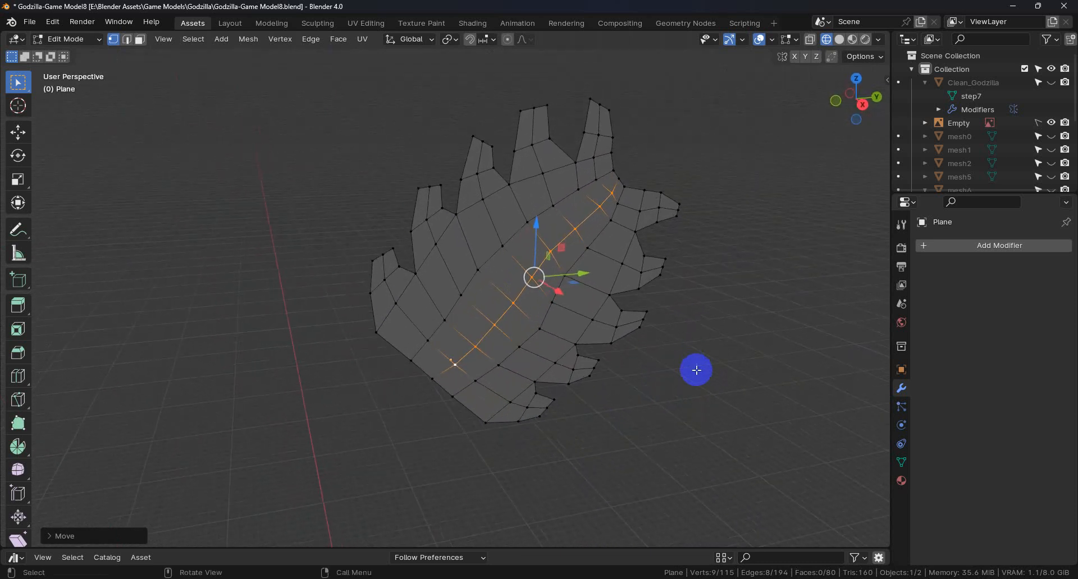
pyautogui.click(864, 106)
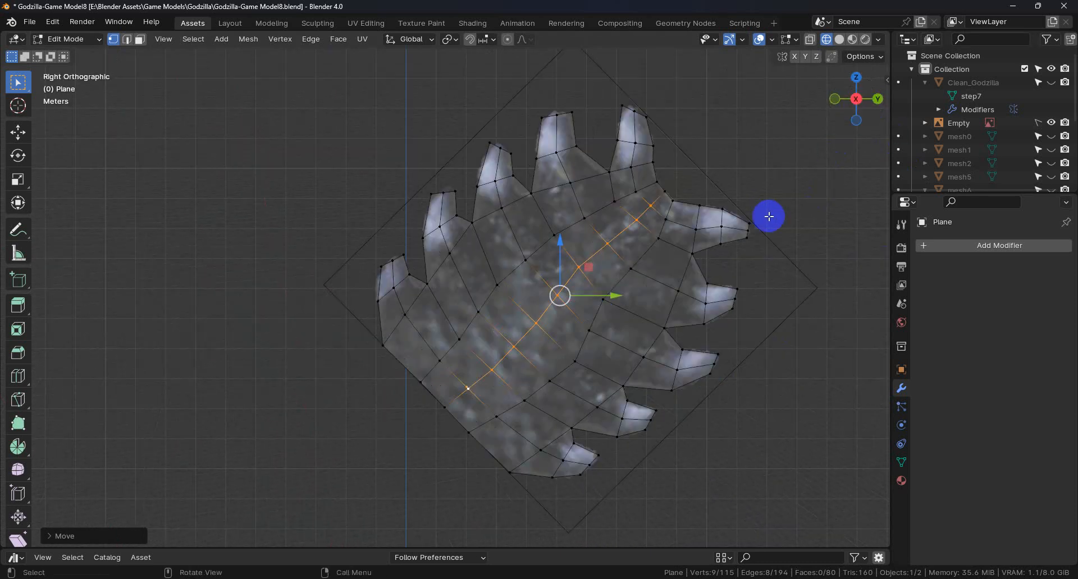
pyautogui.click(634, 141)
pyautogui.keyDown('ctrl'); pyautogui.click(640, 193); pyautogui.keyUp('ctrl')
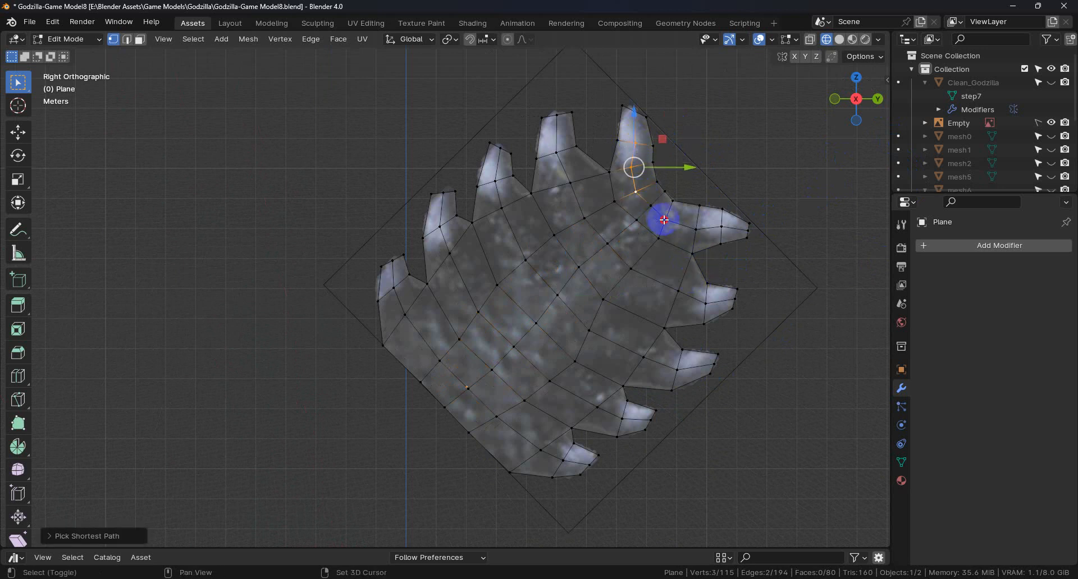
pyautogui.keyDown('shift'); pyautogui.click(664, 220); pyautogui.keyUp('shift')
pyautogui.keyDown('shift'); pyautogui.click(696, 229); pyautogui.keyUp('shift')
pyautogui.keyDown('shift'); pyautogui.click(721, 226); pyautogui.keyUp('shift')
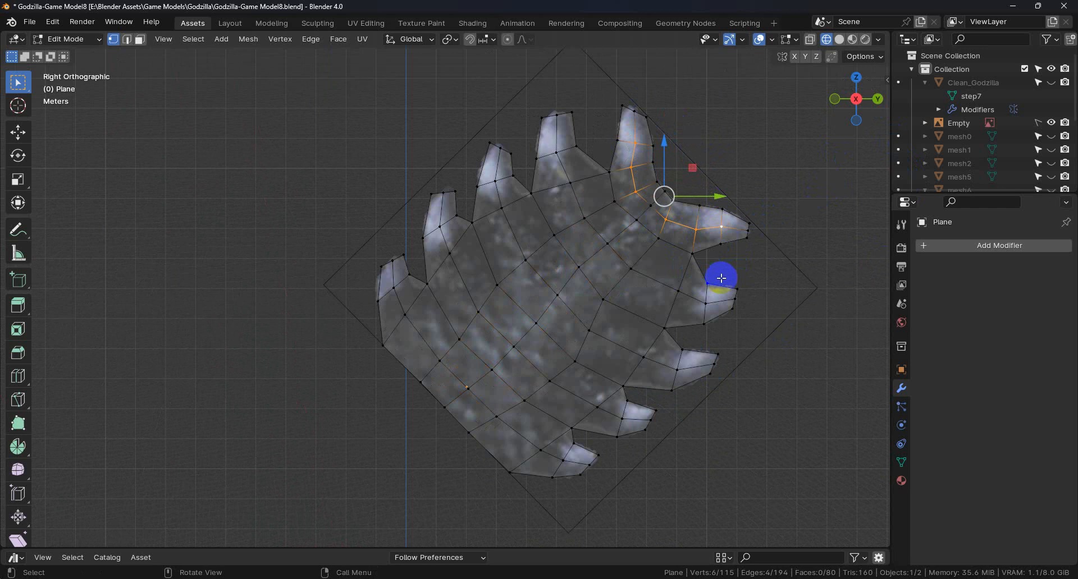
pyautogui.keyDown('shift'); pyautogui.click(555, 152); pyautogui.keyUp('shift')
pyautogui.keyDown('shift'); pyautogui.click(571, 183); pyautogui.keyUp('shift')
pyautogui.keyDown('shift'); pyautogui.click(586, 218); pyautogui.keyUp('shift')
pyautogui.keyDown('shift'); pyautogui.click(632, 269); pyautogui.keyUp('shift')
pyautogui.keyDown('shift'); pyautogui.click(678, 291); pyautogui.keyUp('shift')
pyautogui.keyDown('shift'); pyautogui.click(705, 303); pyautogui.keyUp('shift')
pyautogui.keyDown('shift'); pyautogui.click(677, 370); pyautogui.keyUp('shift')
pyautogui.keyDown('shift'); pyautogui.click(644, 357); pyautogui.keyUp('shift')
pyautogui.keyDown('shift'); pyautogui.click(589, 332); pyautogui.keyUp('shift')
pyautogui.keyDown('shift'); pyautogui.click(550, 381); pyautogui.keyUp('shift')
pyautogui.keyDown('shift'); pyautogui.click(597, 407); pyautogui.keyUp('shift')
pyautogui.keyDown('shift'); pyautogui.click(620, 419); pyautogui.keyUp('shift')
pyautogui.keyDown('shift'); pyautogui.click(562, 461); pyautogui.keyUp('shift')
pyautogui.keyDown('shift'); pyautogui.click(540, 450); pyautogui.keyUp('shift')
pyautogui.keyDown('shift'); pyautogui.click(496, 417); pyautogui.keyUp('shift')
pyautogui.keyDown('shift'); pyautogui.click(436, 356); pyautogui.keyUp('shift')
pyautogui.keyDown('shift'); pyautogui.click(404, 316); pyautogui.keyUp('shift')
pyautogui.keyDown('shift'); pyautogui.click(394, 288); pyautogui.keyUp('shift')
pyautogui.keyDown('shift'); pyautogui.click(439, 226); pyautogui.keyUp('shift')
pyautogui.keyDown('shift'); pyautogui.click(449, 254); pyautogui.keyUp('shift')
pyautogui.keyDown('shift'); pyautogui.click(478, 312); pyautogui.keyUp('shift')
pyautogui.keyDown('shift'); pyautogui.click(501, 209); pyautogui.keyUp('shift')
pyautogui.keyDown('shift'); pyautogui.click(519, 258); pyautogui.keyUp('shift')
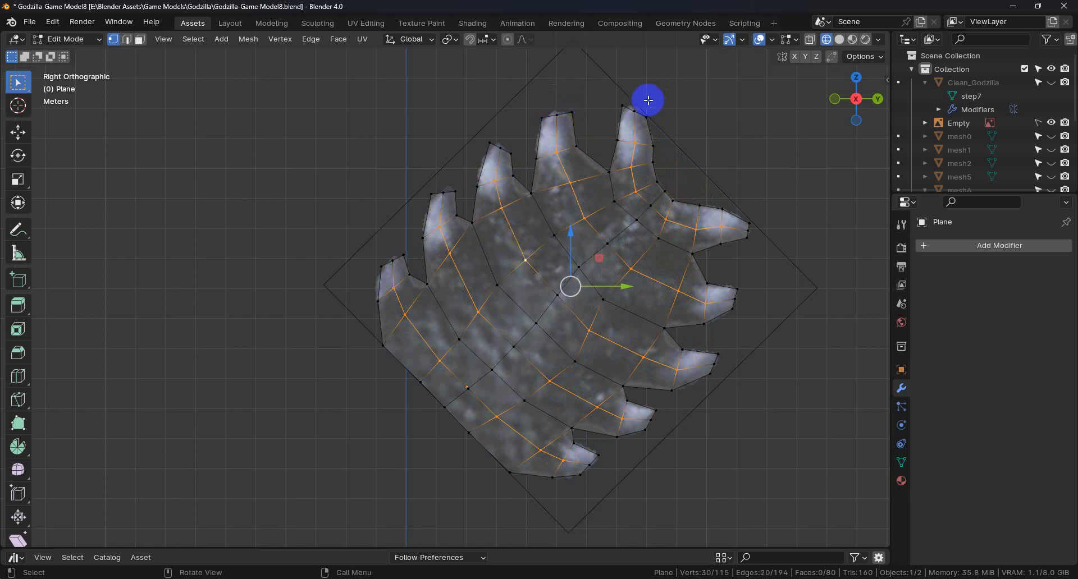
pyautogui.keyDown('shift'); pyautogui.click(694, 304); pyautogui.keyUp('shift')
pyautogui.moveTo(649, 344); pyautogui.dragTo(736, 369, button='middle')
pyautogui.moveTo(680, 328); pyautogui.dragTo(675, 361)
# Step: Move the eight vertices on the dividing edges between spikes, beside the central line, about 0.11 m along the X axis
pyautogui.moveTo(676, 361); pyautogui.dragTo(642, 392, button='middle')
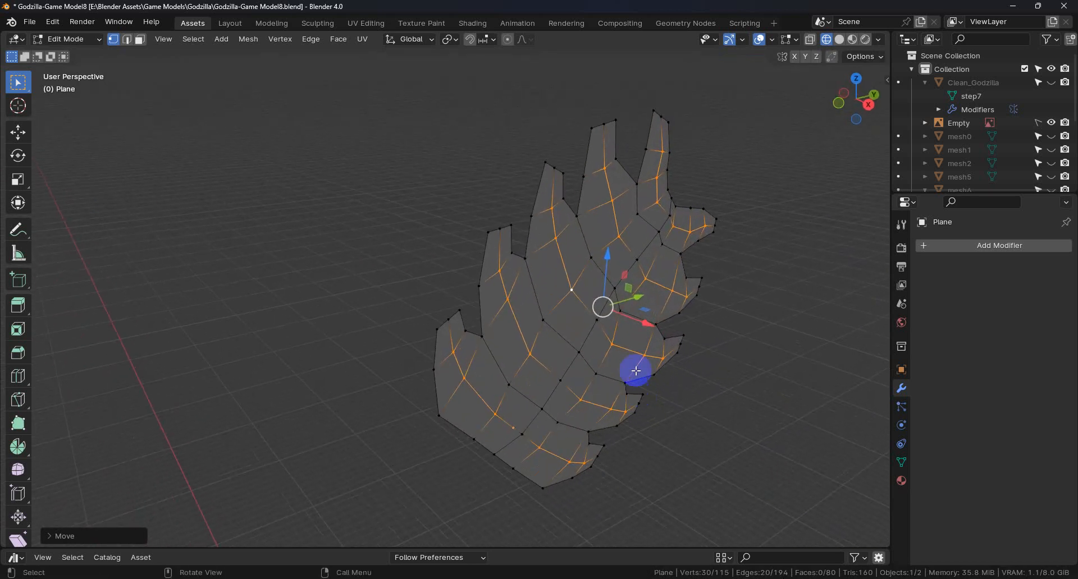
pyautogui.moveTo(696, 262); pyautogui.dragTo(664, 286, button='middle')
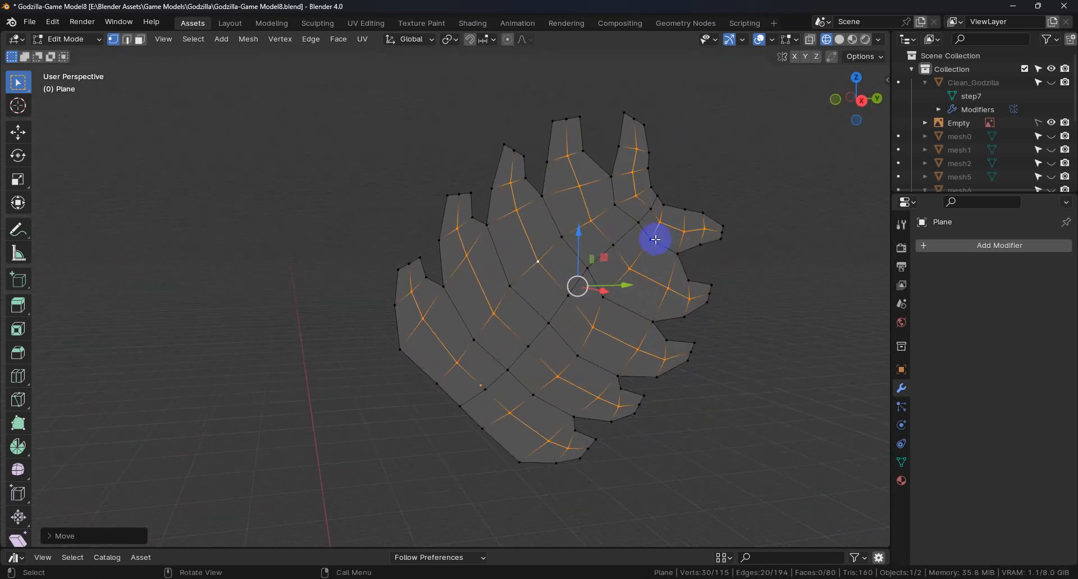
pyautogui.click(651, 240)
pyautogui.keyDown('ctrl'); pyautogui.click(615, 204); pyautogui.keyUp('ctrl')
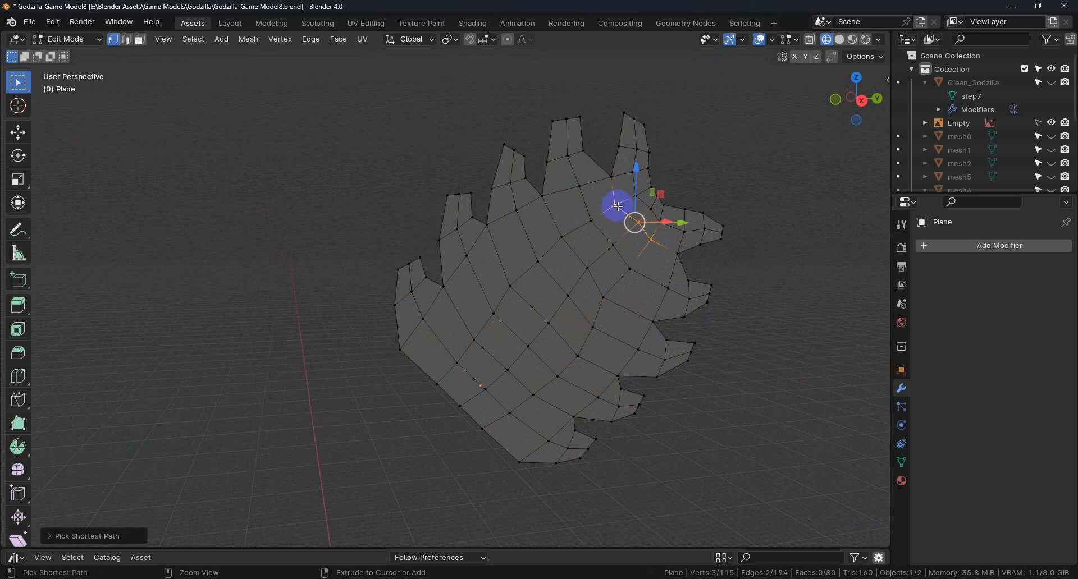
pyautogui.click(667, 245)
pyautogui.keyDown('shift'); pyautogui.click(614, 205); pyautogui.keyUp('shift')
pyautogui.keyDown('shift'); pyautogui.click(561, 238); pyautogui.keyUp('shift')
pyautogui.keyDown('shift'); pyautogui.click(603, 297); pyautogui.keyUp('shift')
pyautogui.keyDown('shift'); pyautogui.click(578, 356); pyautogui.keyUp('shift')
pyautogui.keyDown('shift'); pyautogui.click(510, 286); pyautogui.keyUp('shift')
pyautogui.keyDown('shift'); pyautogui.click(534, 395); pyautogui.keyUp('shift')
pyautogui.keyDown('shift'); pyautogui.click(532, 397); pyautogui.keyUp('shift')
pyautogui.moveTo(559, 380); pyautogui.dragTo(654, 365, button='middle')
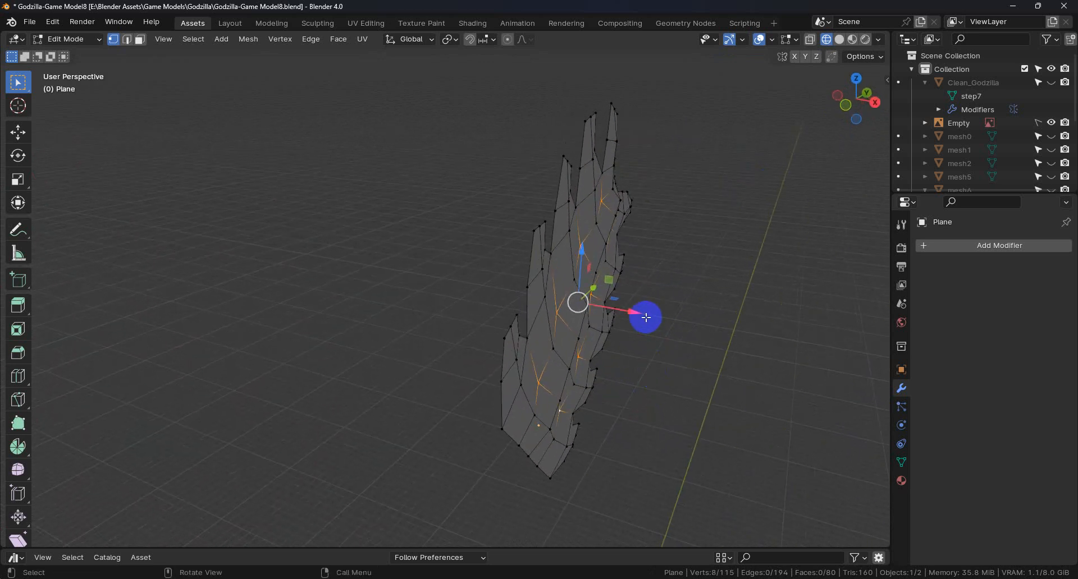
pyautogui.press('g')
pyautogui.press('x')
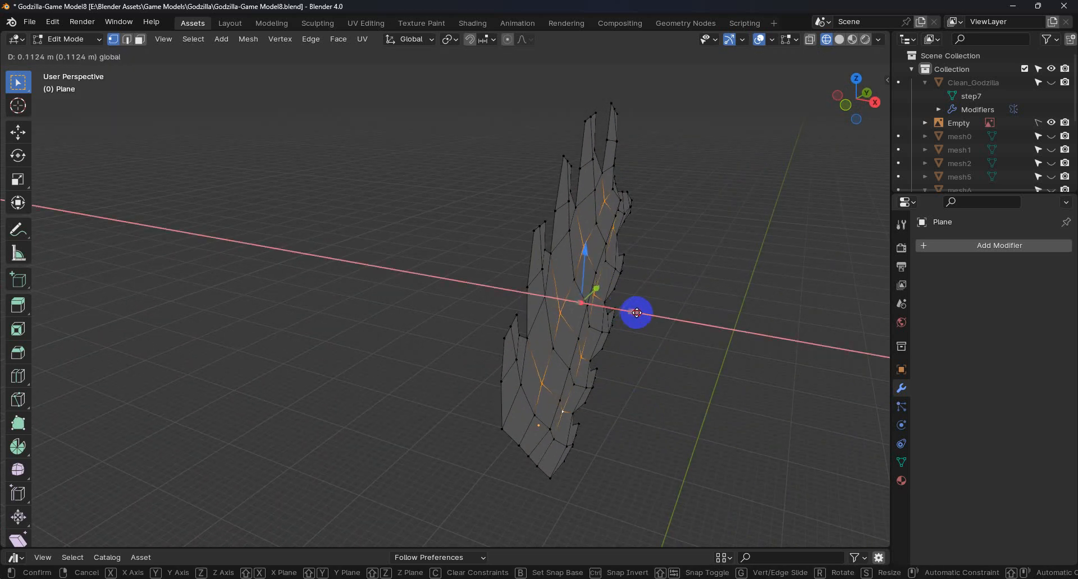
pyautogui.click(635, 313)
# Step: Return to Object Mode and add a Mirror modifier to the fin plane that mirrors on the Z axis only
pyautogui.moveTo(662, 373); pyautogui.dragTo(616, 341, button='middle')
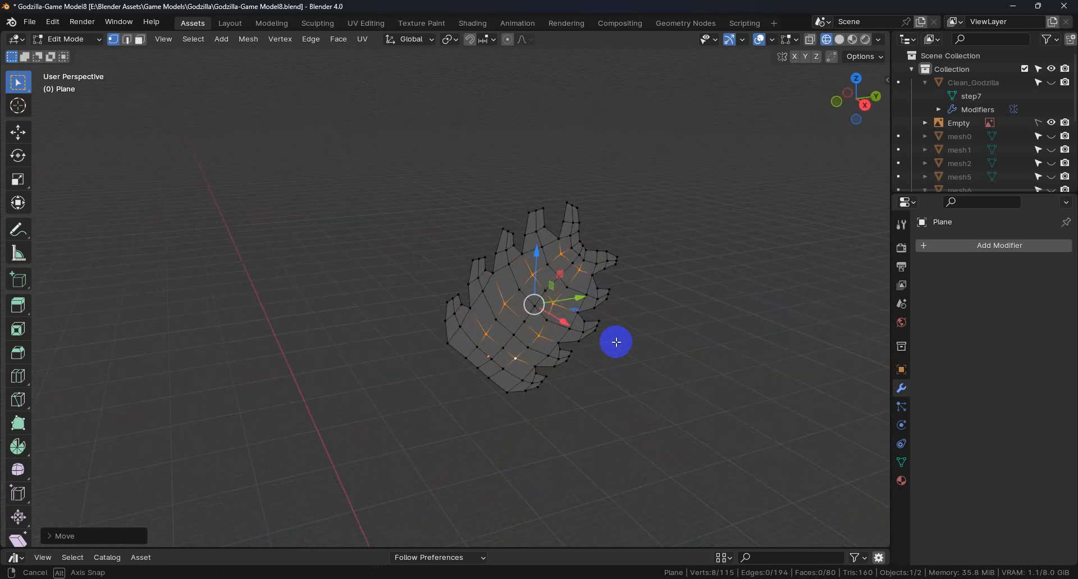
pyautogui.click(81, 43)
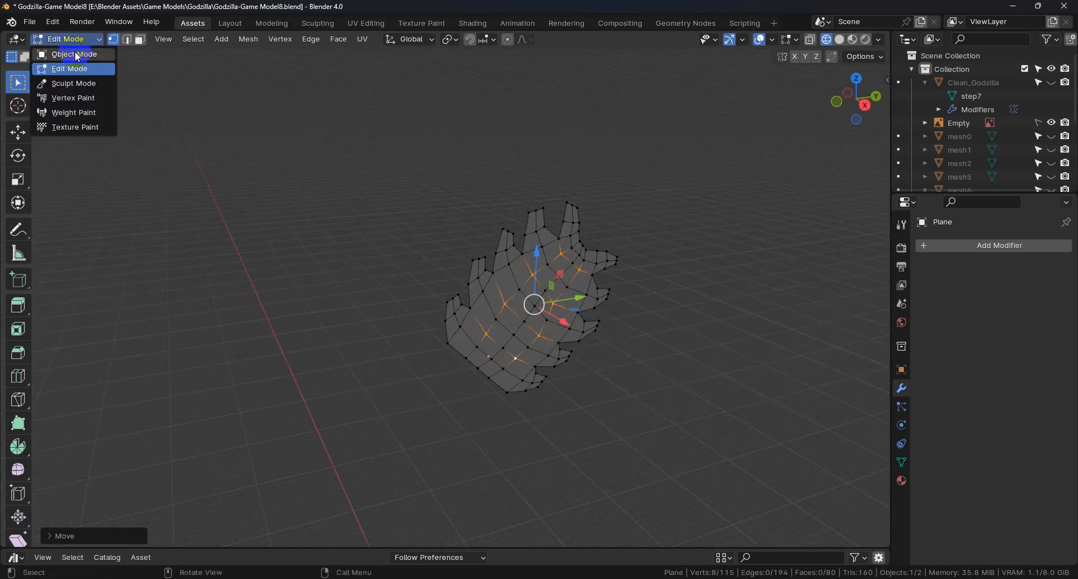
pyautogui.click(76, 54)
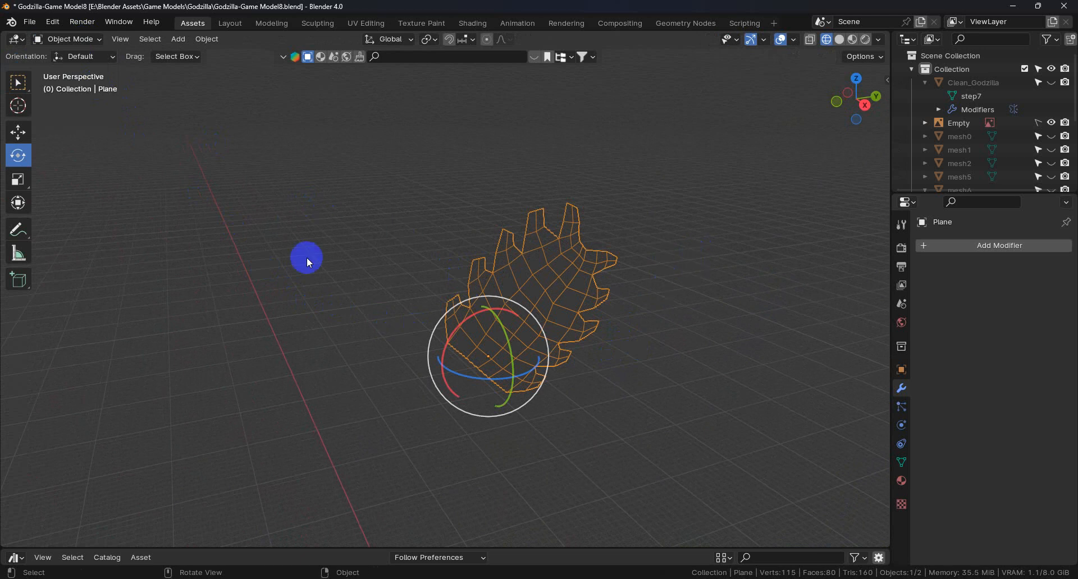
pyautogui.click(970, 245)
pyautogui.click(934, 242)
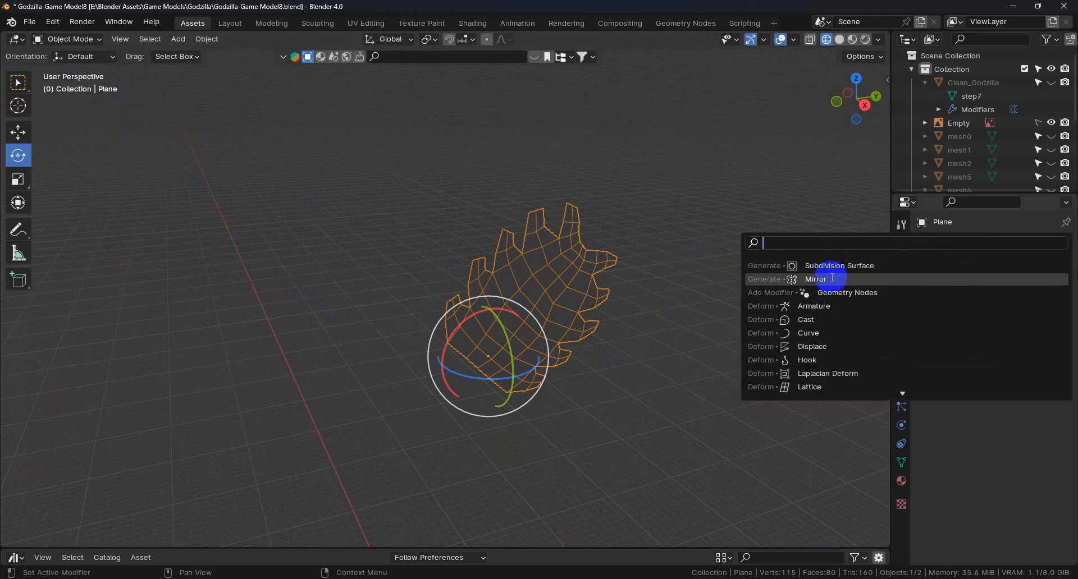
pyautogui.click(825, 279)
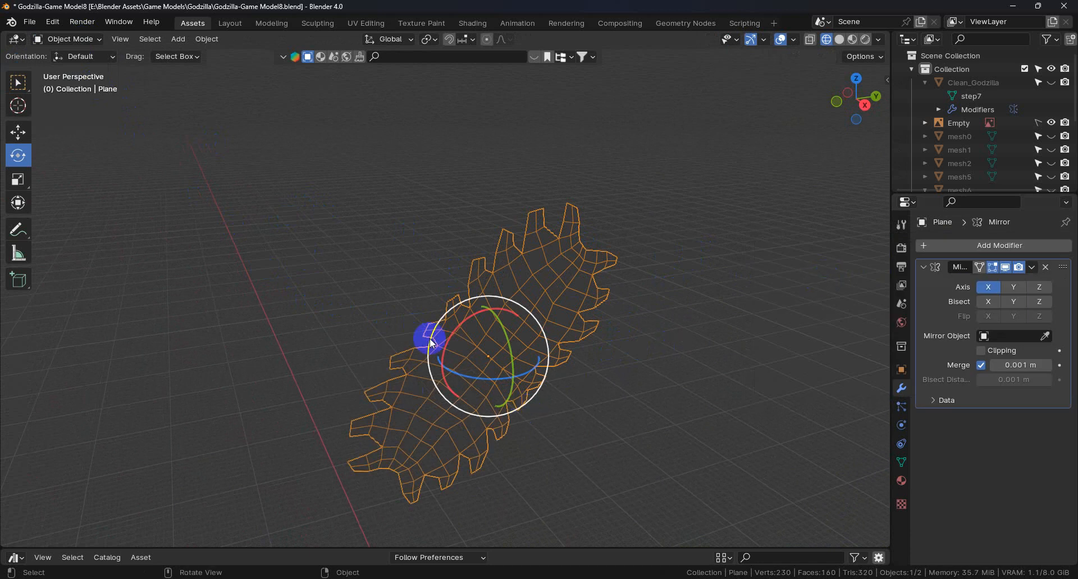
pyautogui.click(987, 288)
pyautogui.click(1032, 285)
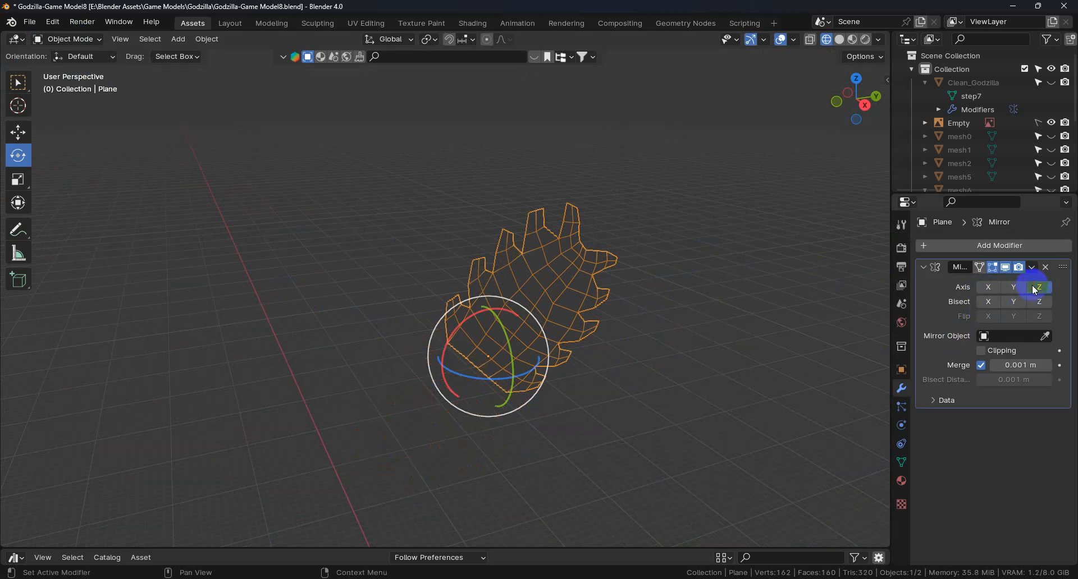
# Step: Deselect the mirrored fin and inspect its form in opaque solid shading from several angles
pyautogui.moveTo(735, 349)
pyautogui.mouseDown(button='middle')
pyautogui.moveTo(733, 311)
pyautogui.moveTo(753, 311)
pyautogui.moveTo(668, 314)
pyautogui.moveTo(602, 298)
pyautogui.moveTo(660, 311)
pyautogui.moveTo(601, 313)
pyautogui.mouseUp(button='middle')
pyautogui.click(838, 42)
pyautogui.moveTo(660, 348)
pyautogui.mouseDown(button='middle')
pyautogui.moveTo(641, 318)
pyautogui.moveTo(659, 362)
pyautogui.moveTo(646, 296)
pyautogui.moveTo(633, 316)
pyautogui.moveTo(640, 307)
pyautogui.moveTo(643, 329)
pyautogui.moveTo(729, 332)
pyautogui.moveTo(717, 295)
pyautogui.moveTo(640, 327)
pyautogui.moveTo(604, 292)
pyautogui.moveTo(637, 230)
pyautogui.moveTo(497, 389)
pyautogui.moveTo(594, 327)
pyautogui.moveTo(635, 332)
pyautogui.moveTo(579, 367)
pyautogui.moveTo(565, 327)
pyautogui.moveTo(546, 362)
pyautogui.moveTo(473, 325)
pyautogui.moveTo(445, 356)
pyautogui.moveTo(543, 378)
pyautogui.mouseUp(button='middle')
pyautogui.click(641, 318)
pyautogui.click(808, 37)
pyautogui.scroll(4, 606, 320)
pyautogui.scroll(-5, 527, 370)
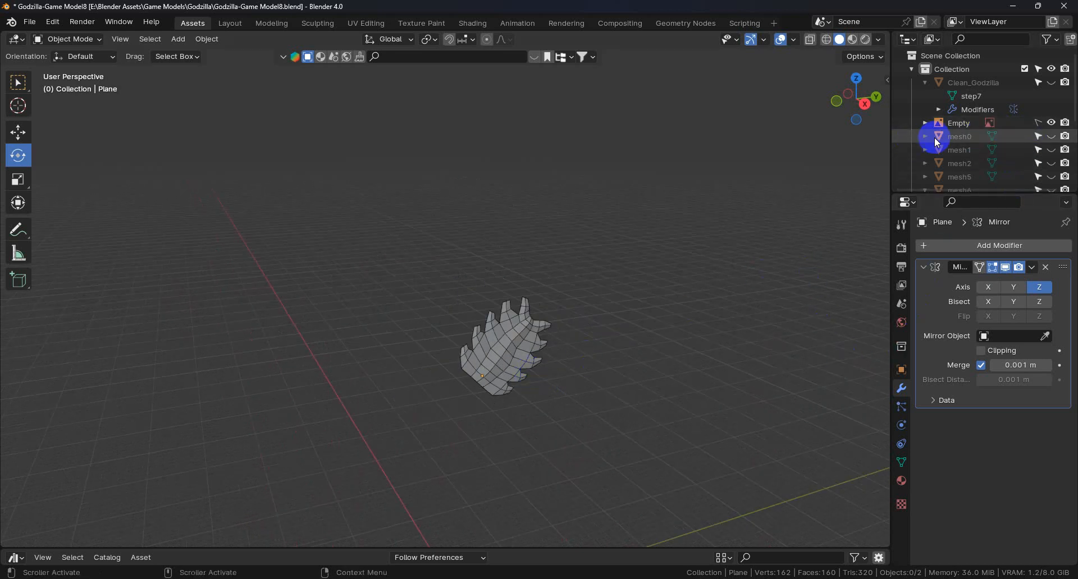
# Step: Unhide mesh0, view it with its texture in material preview shading, and hide it again
pyautogui.click(1051, 137)
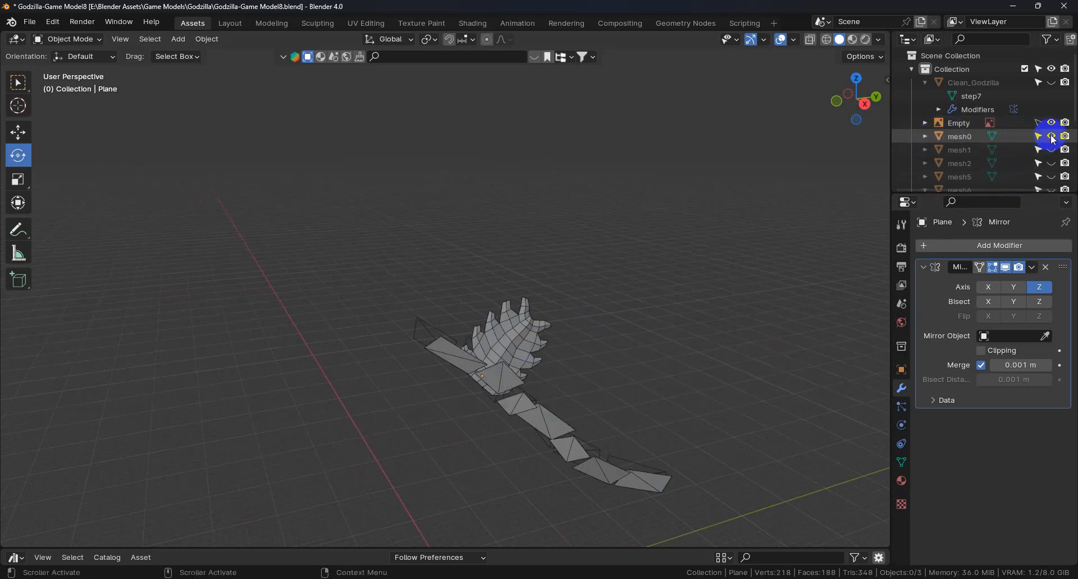
pyautogui.click(854, 40)
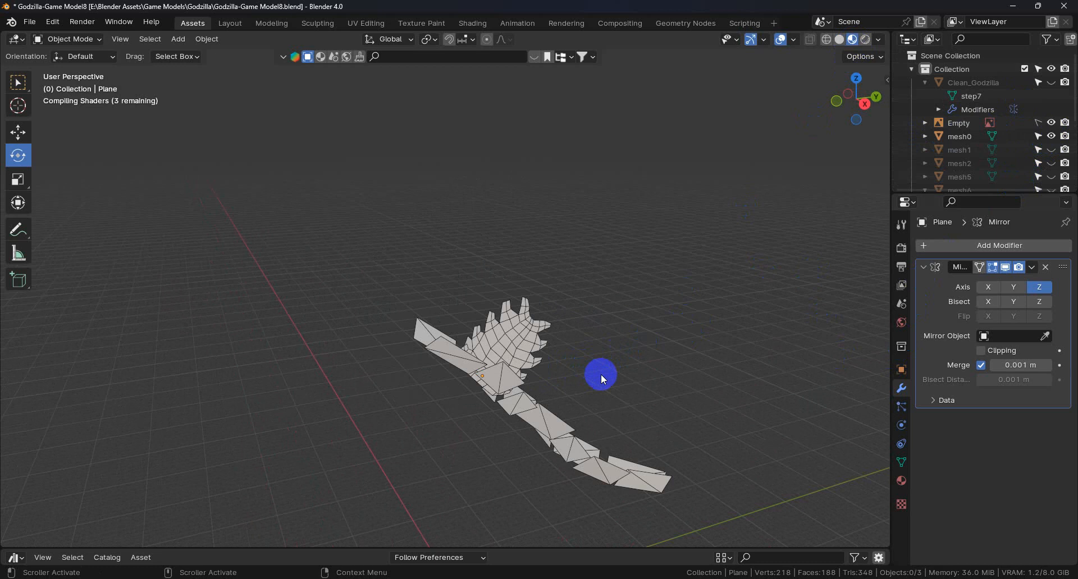
pyautogui.moveTo(533, 325); pyautogui.dragTo(462, 342, button='middle')
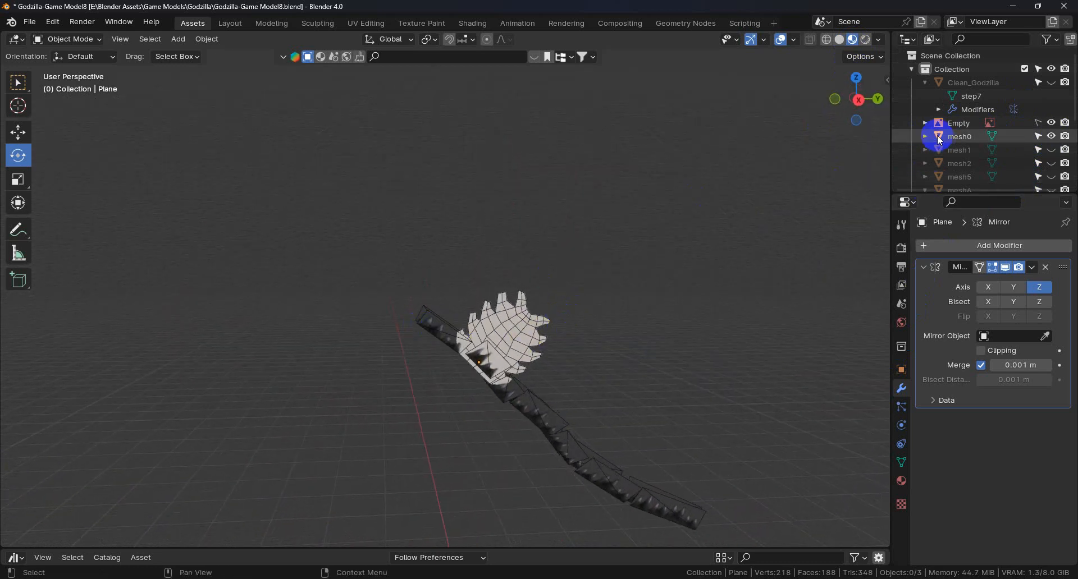
pyautogui.click(1051, 136)
# Step: Enlarge the outliner and unhide mesh7 and mesh5 to compare the original textured back fins with the new fin
pyautogui.moveTo(1004, 196); pyautogui.dragTo(1026, 342)
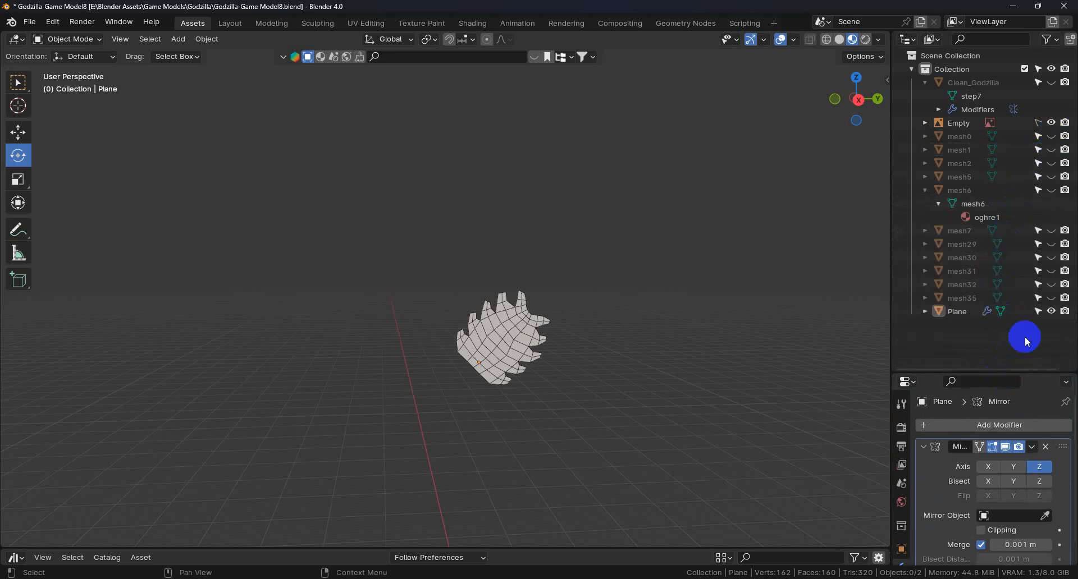
pyautogui.click(1052, 231)
pyautogui.moveTo(485, 357); pyautogui.dragTo(631, 409, button='middle')
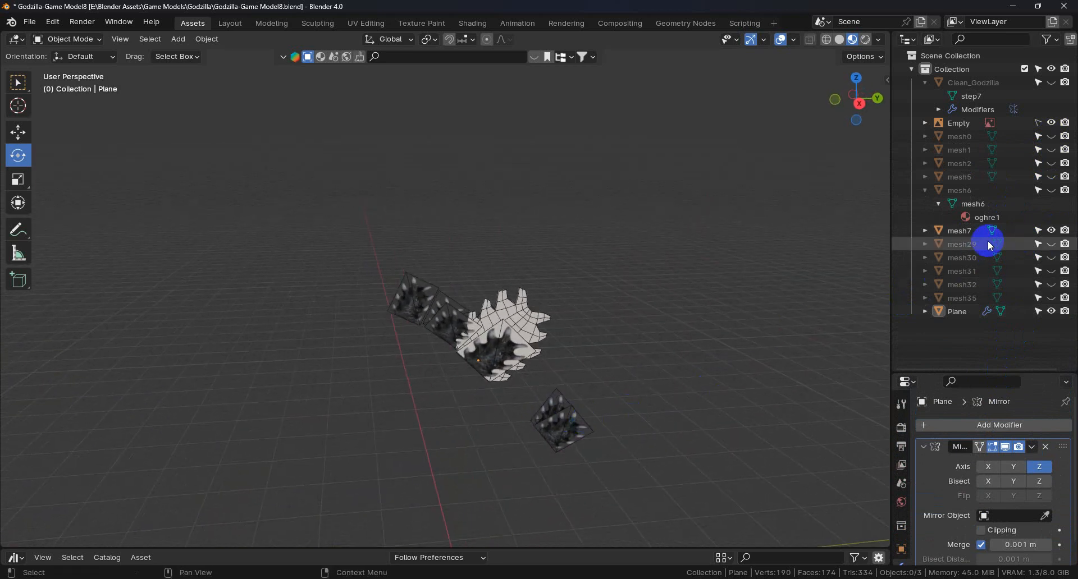
pyautogui.click(1053, 246)
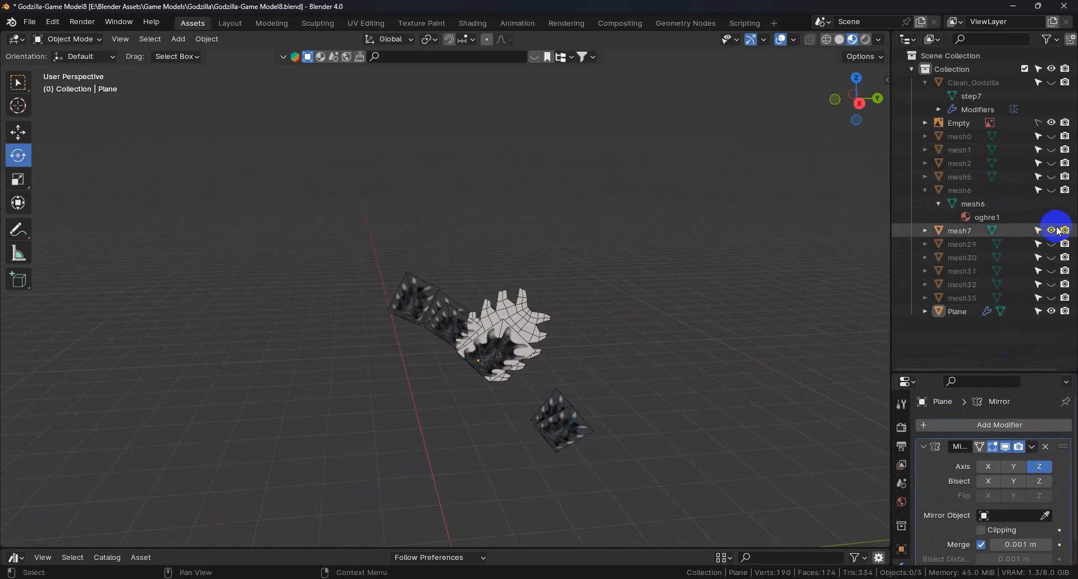
pyautogui.click(1052, 191)
pyautogui.click(1052, 177)
pyautogui.moveTo(677, 344)
pyautogui.mouseDown(button='middle')
pyautogui.moveTo(665, 371)
pyautogui.moveTo(561, 324)
pyautogui.moveTo(522, 342)
pyautogui.moveTo(656, 310)
pyautogui.moveTo(693, 334)
pyautogui.mouseUp(button='middle')
pyautogui.scroll(4, 572, 395)
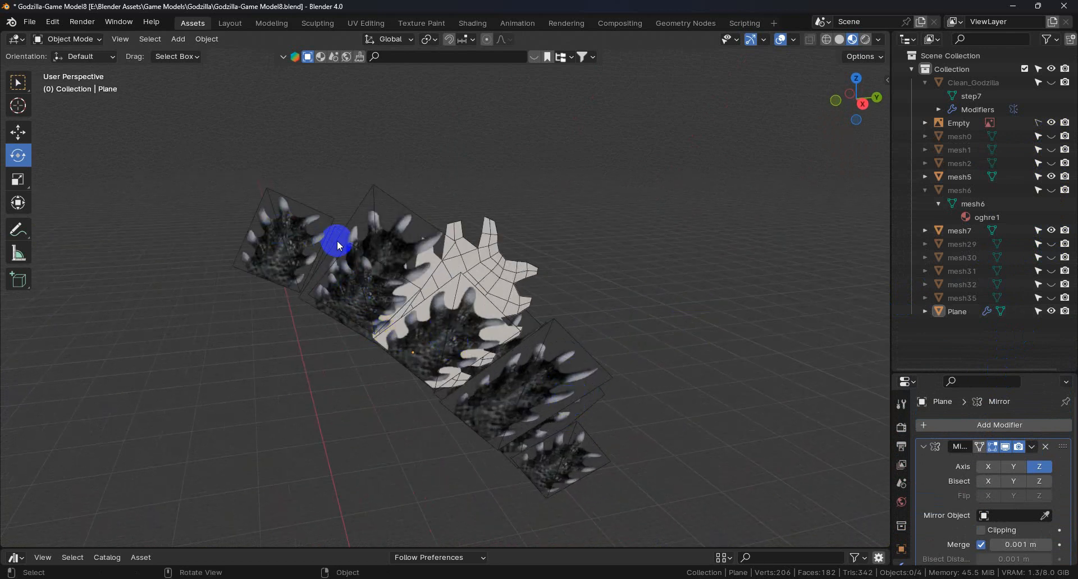
pyautogui.scroll(1, 384, 314)
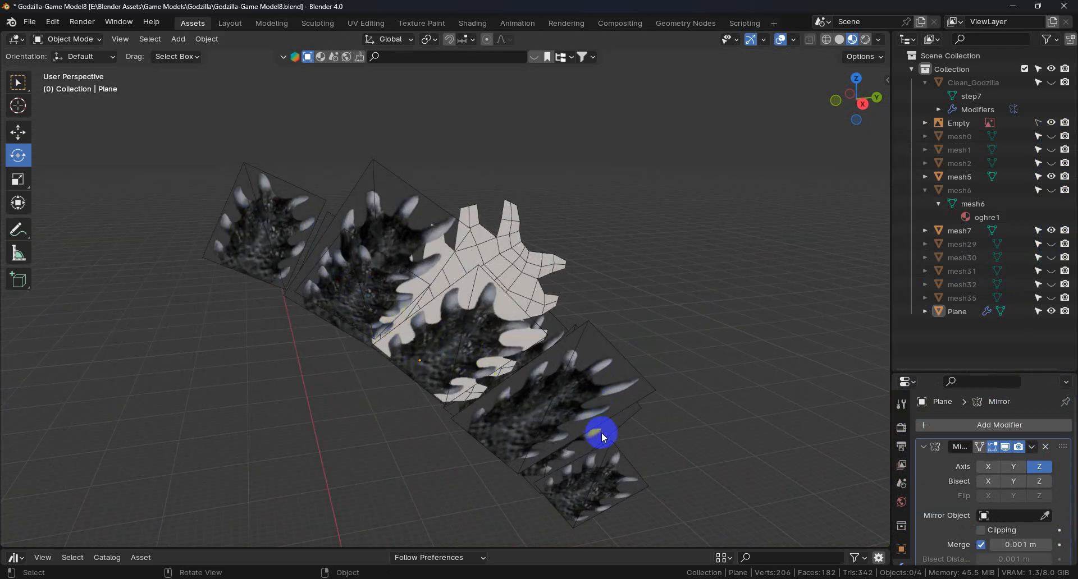